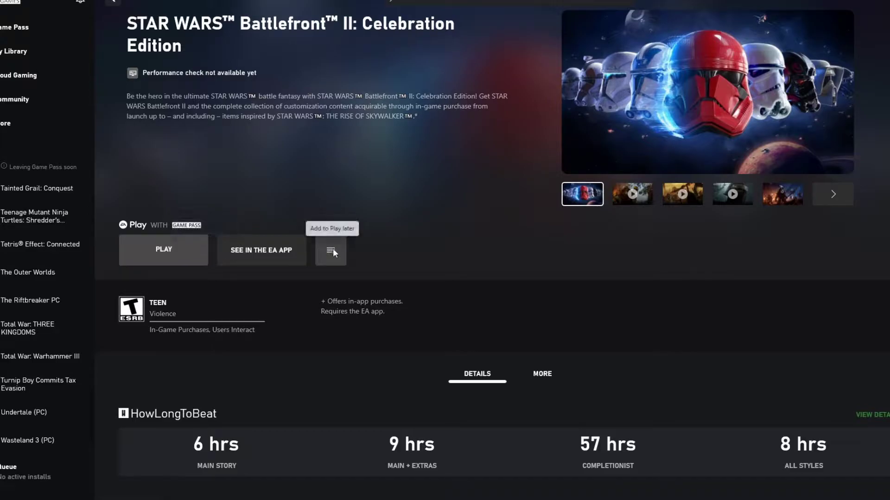
# From the STAR WARS Battlefront II page in the EA app, open View properties for its install location
pyautogui.click(273, 257)
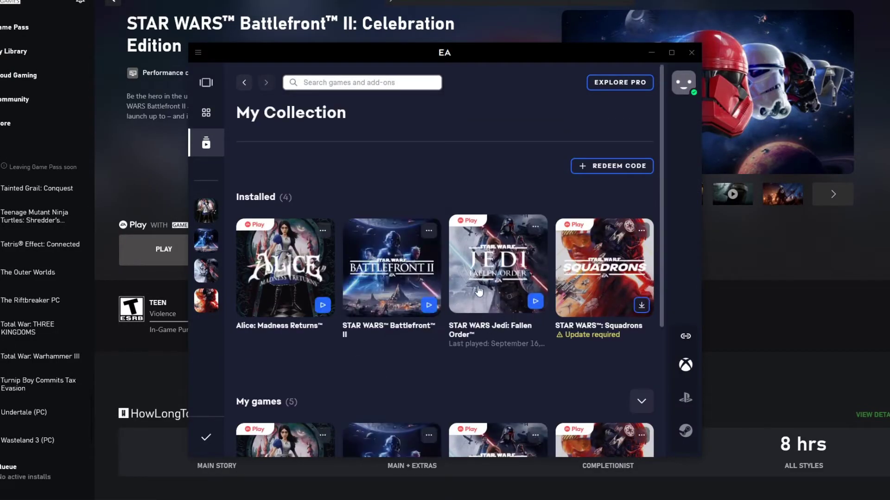
pyautogui.moveTo(219, 264)
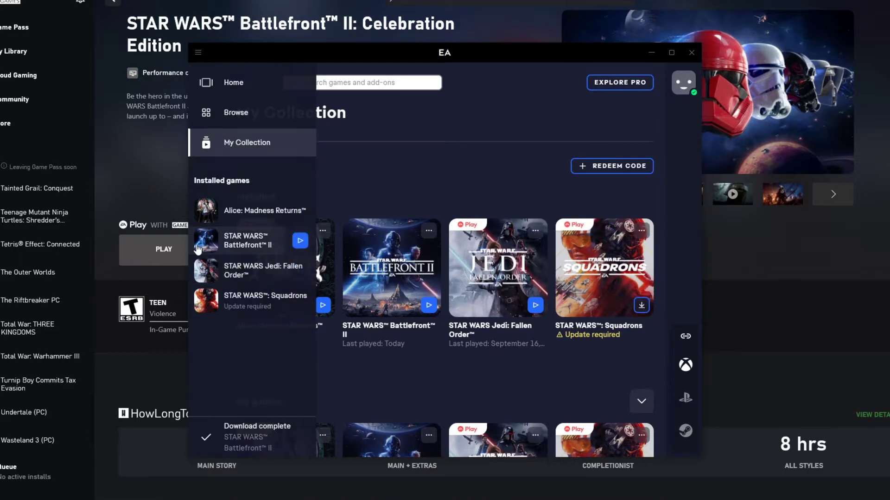
pyautogui.click(246, 240)
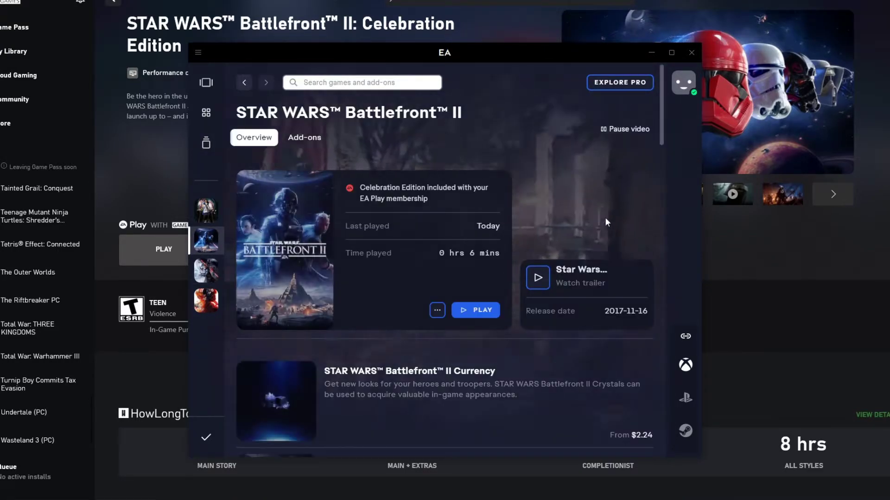
pyautogui.click(437, 310)
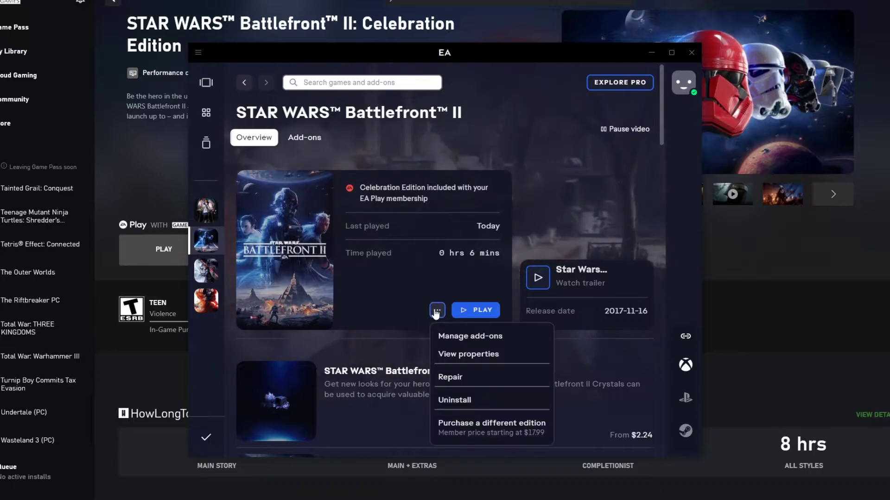
pyautogui.click(480, 355)
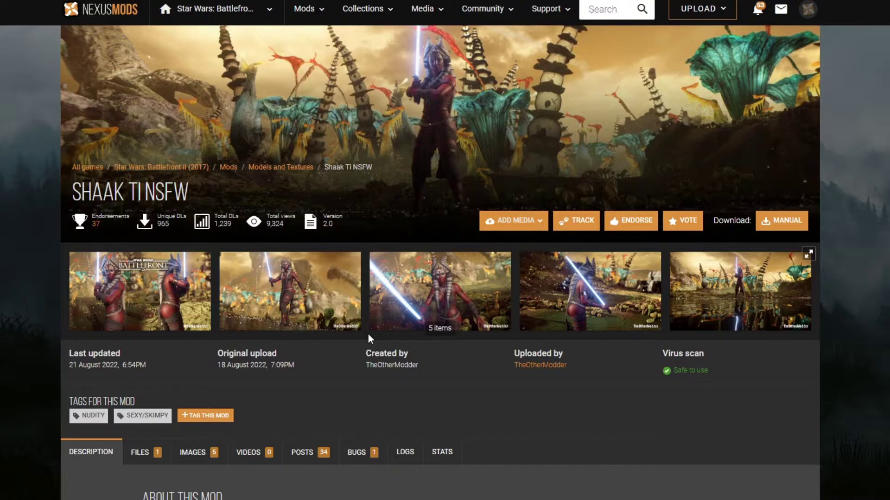
pyautogui.scroll(-7, 368, 334)
pyautogui.scroll(3, 368, 334)
pyautogui.scroll(2, 369, 339)
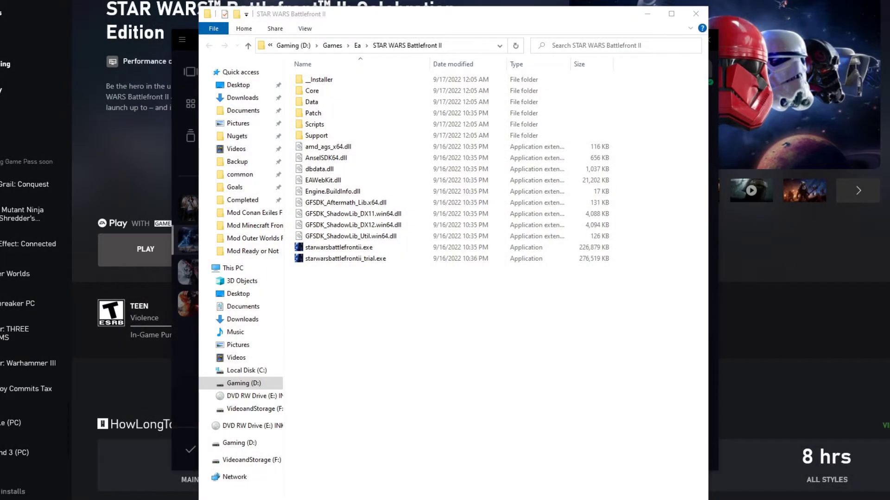
# Extract FrostyModManager.zip into a FrostyModManager folder and run FrostyModManager.exe past the security warning
pyautogui.click(314, 122)
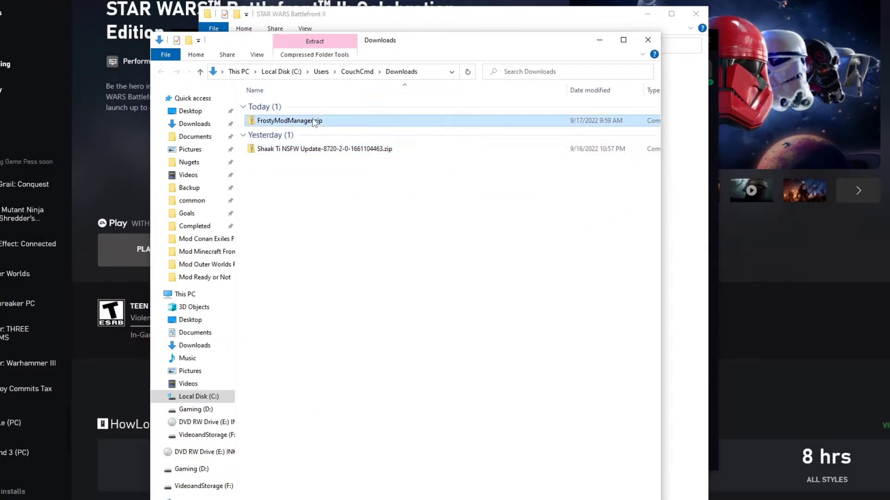
pyautogui.rightClick(314, 122)
pyautogui.click(331, 174)
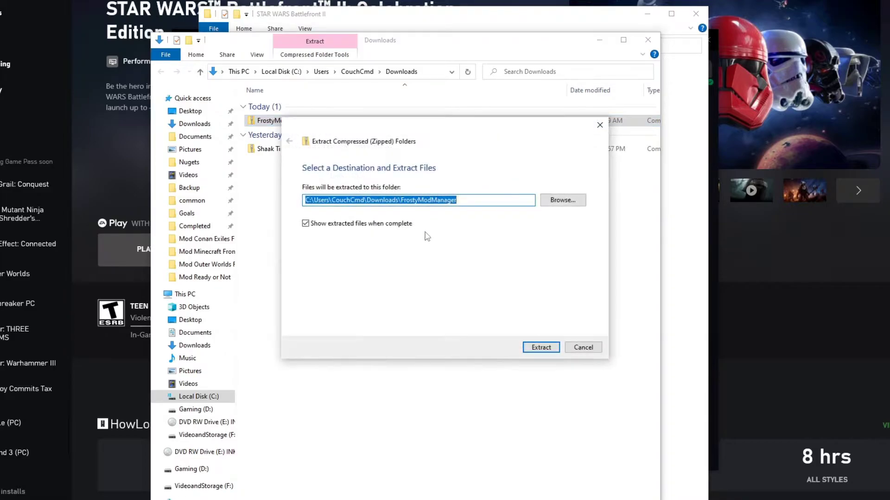
pyautogui.click(540, 348)
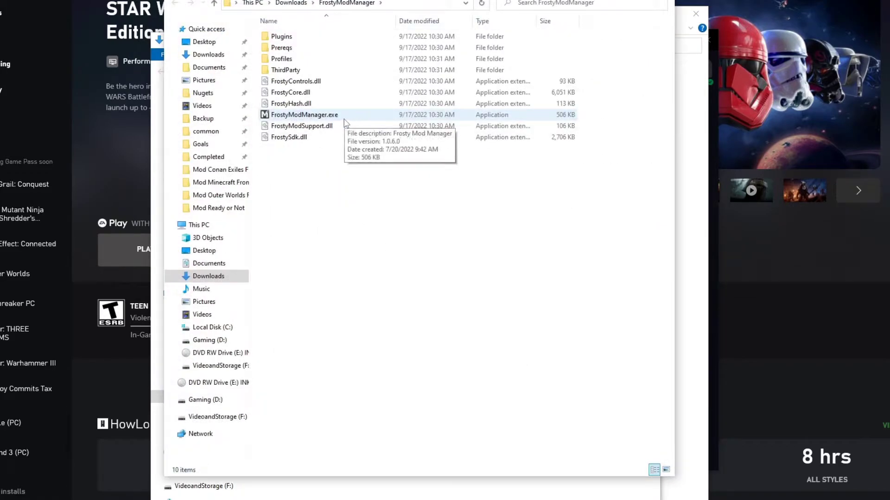
pyautogui.doubleClick(344, 120)
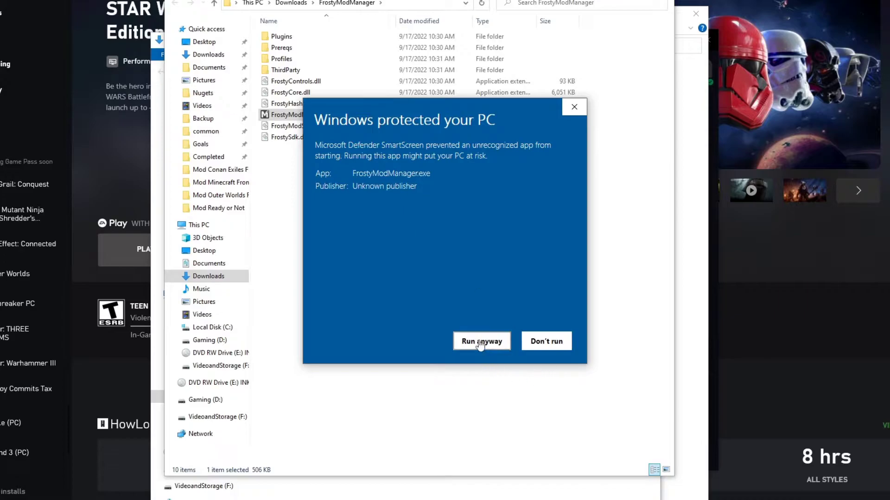
pyautogui.click(481, 341)
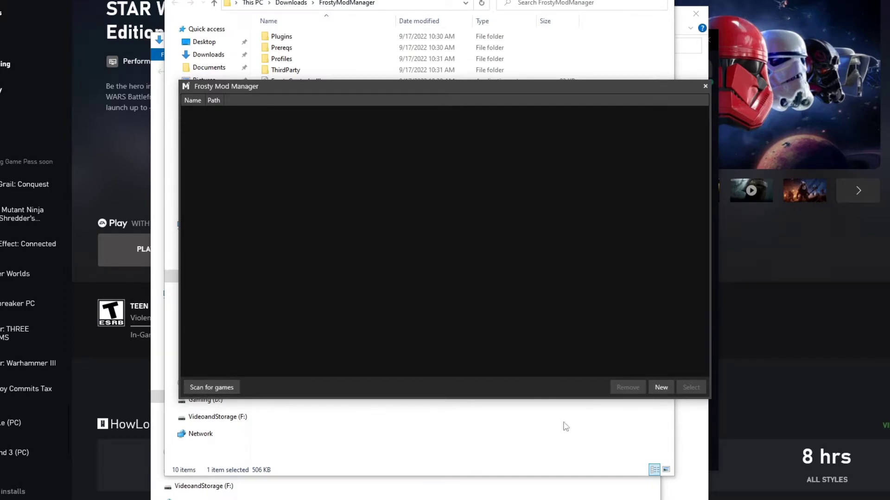
# Start adding a game and copy the Battlefront II install path from its folder window
pyautogui.click(660, 387)
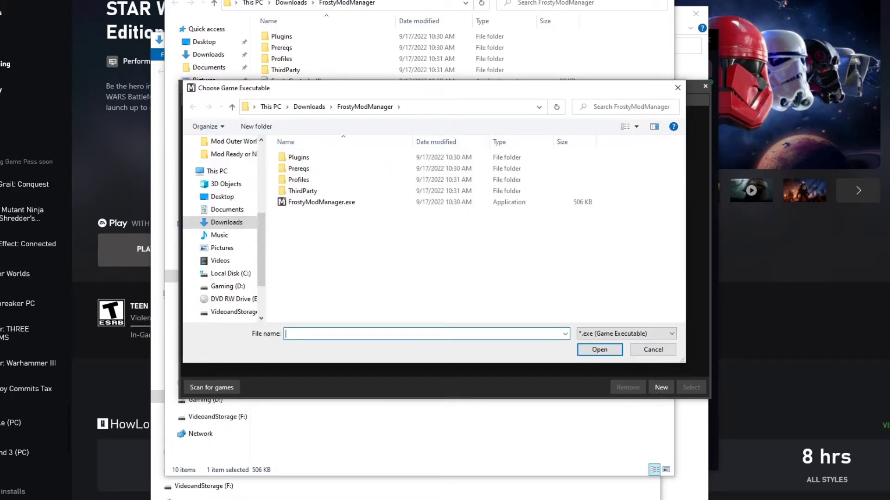
pyautogui.moveTo(156, 496)
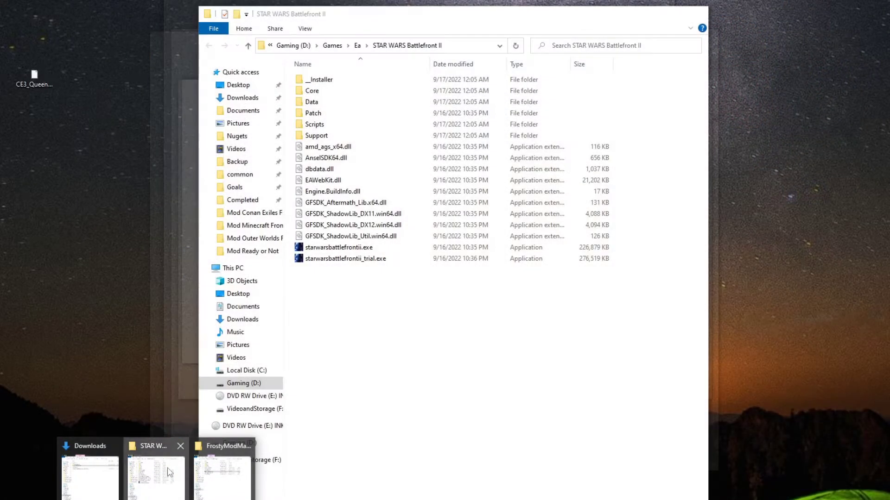
pyautogui.click(170, 473)
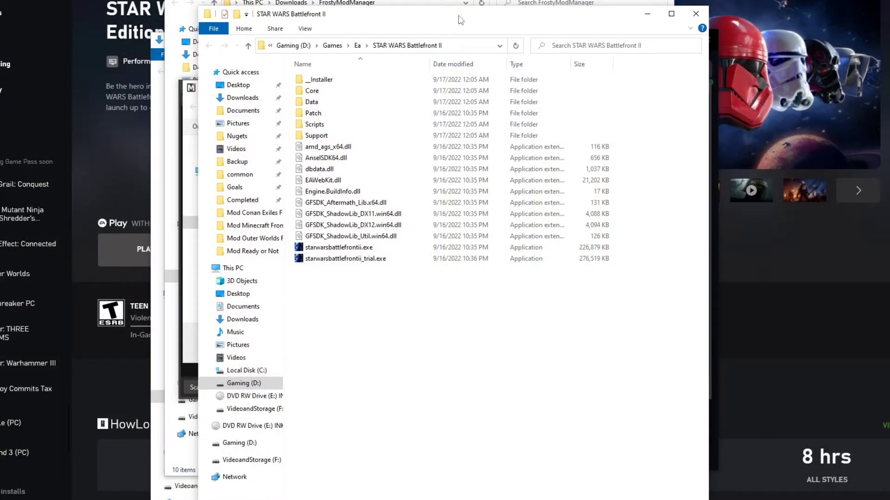
pyautogui.click(478, 43)
pyautogui.hotkey('alt', 'Tab')
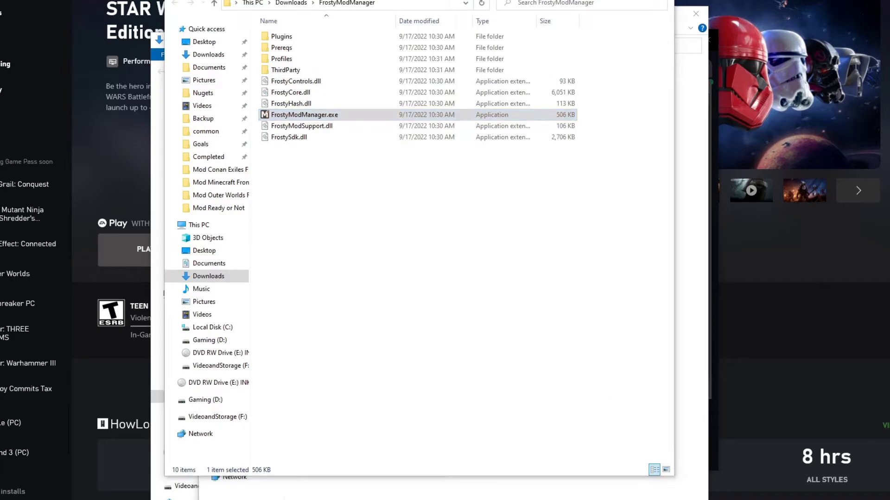
# Add starwarsbattlefrontii.exe from the pasted install path and load STAR WARS Battlefront II
pyautogui.click(448, 108)
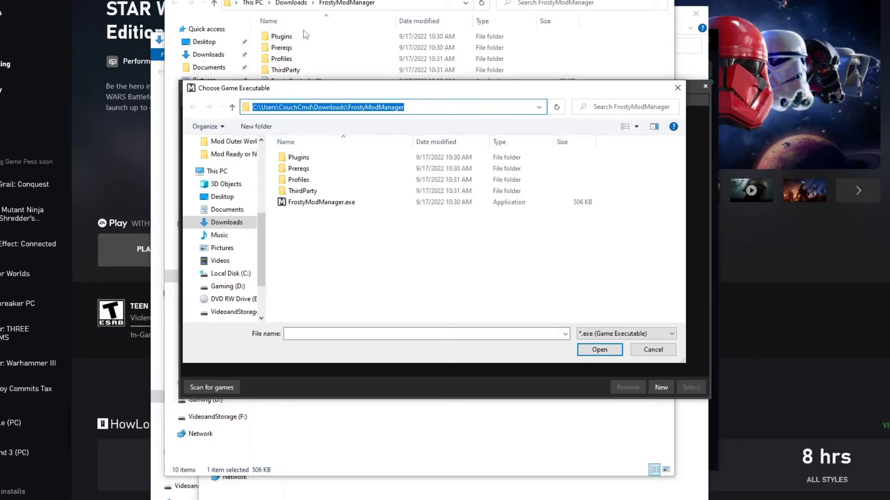
pyautogui.write('D:\\Games\\Ea\\STAR WARS Battlefront II')
pyautogui.click(556, 108)
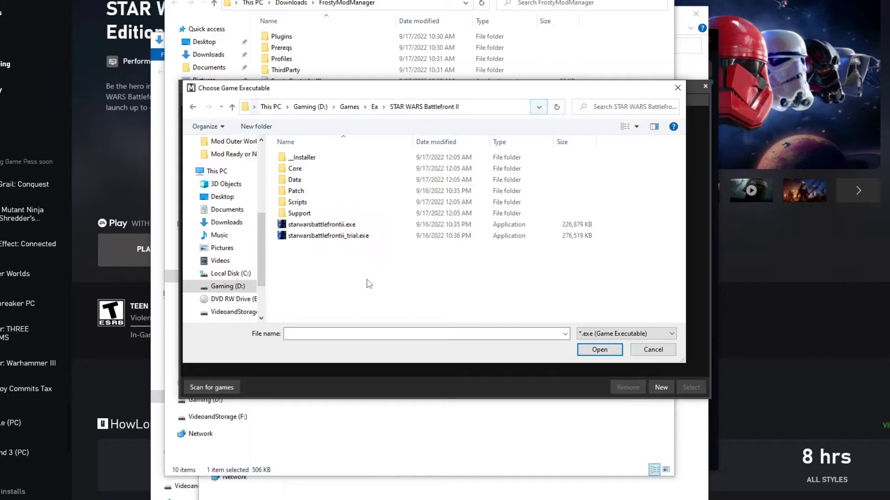
pyautogui.click(366, 225)
pyautogui.click(581, 351)
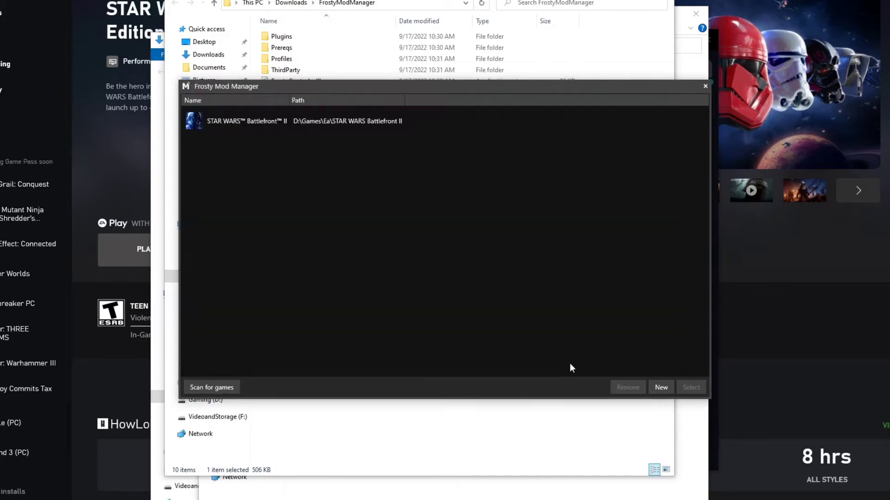
pyautogui.click(294, 129)
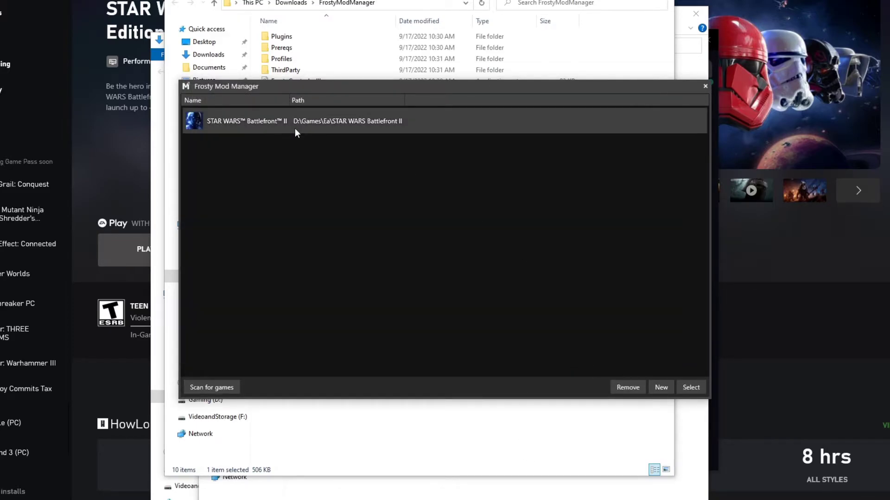
pyautogui.click(700, 388)
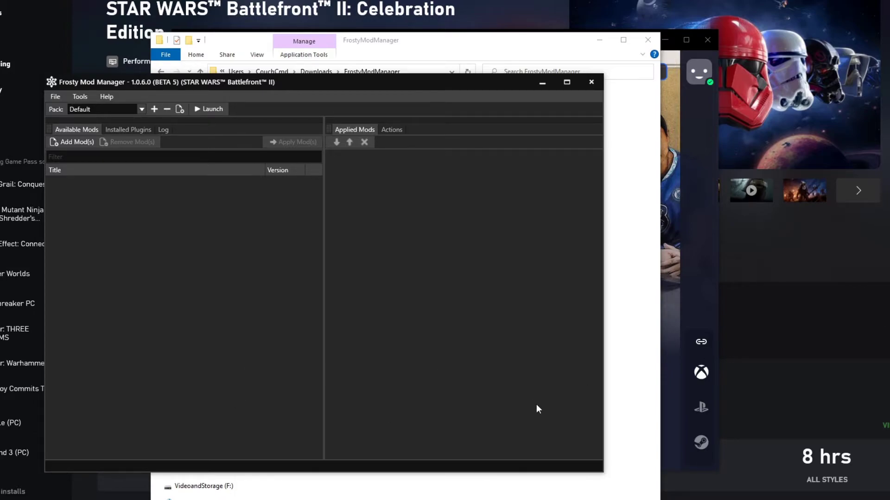
# In Options > Launch Options, enable Platform Launching with platform EADesktop and save
pyautogui.click(79, 96)
pyautogui.click(96, 108)
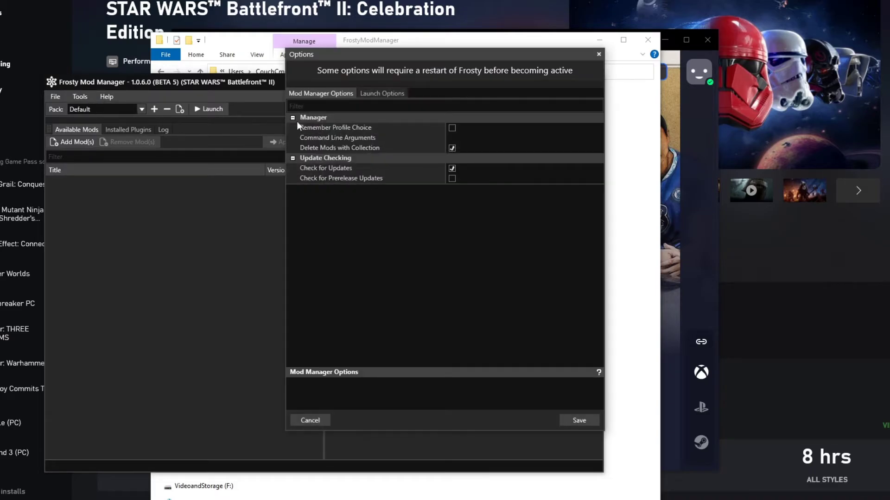
pyautogui.click(397, 94)
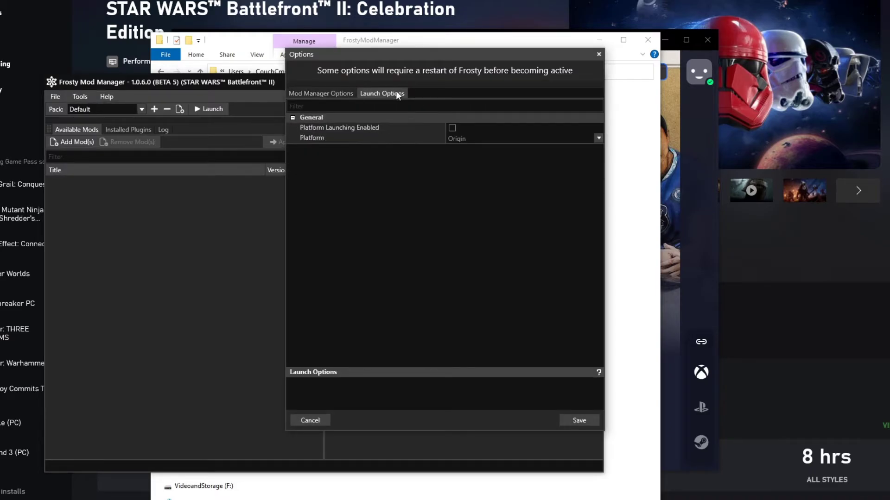
pyautogui.click(453, 128)
pyautogui.click(458, 139)
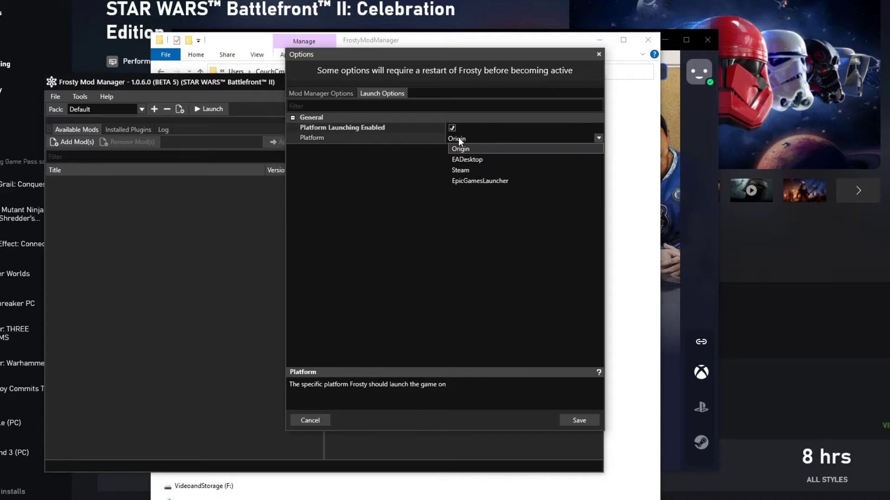
pyautogui.click(469, 162)
pyautogui.click(588, 419)
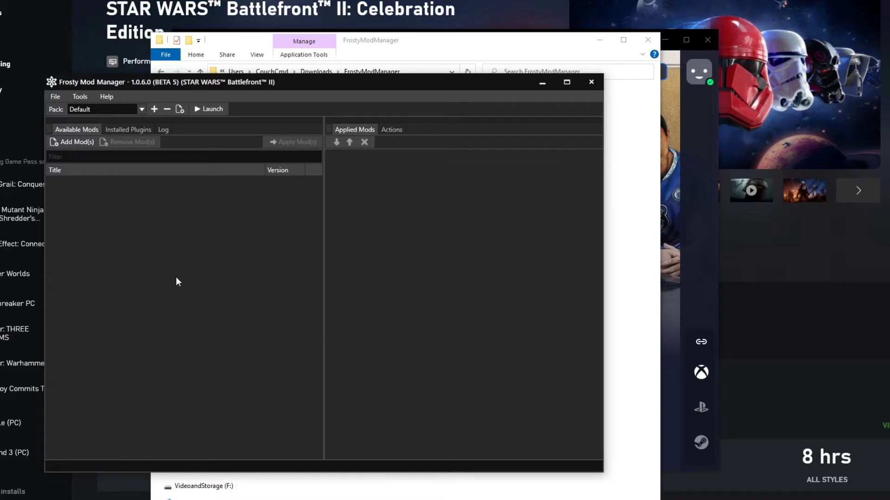
# Install the Shaak Ti NSFW Update zip as a mod
pyautogui.click(79, 142)
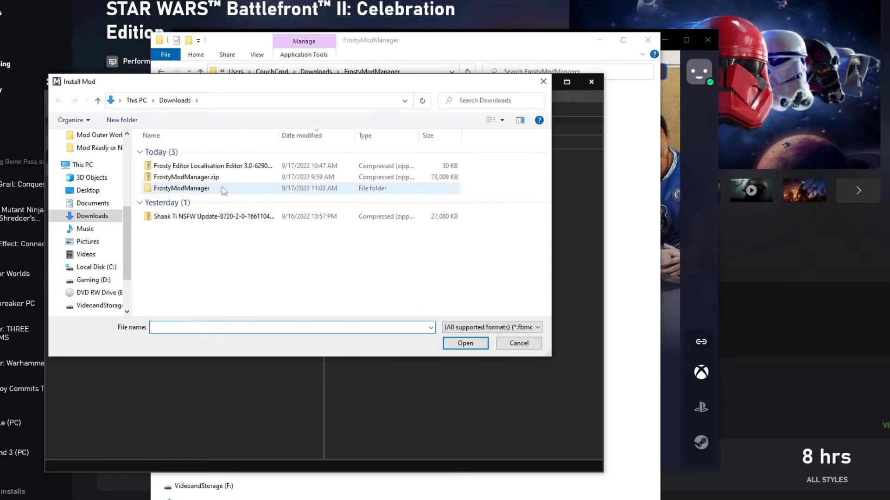
pyautogui.click(227, 218)
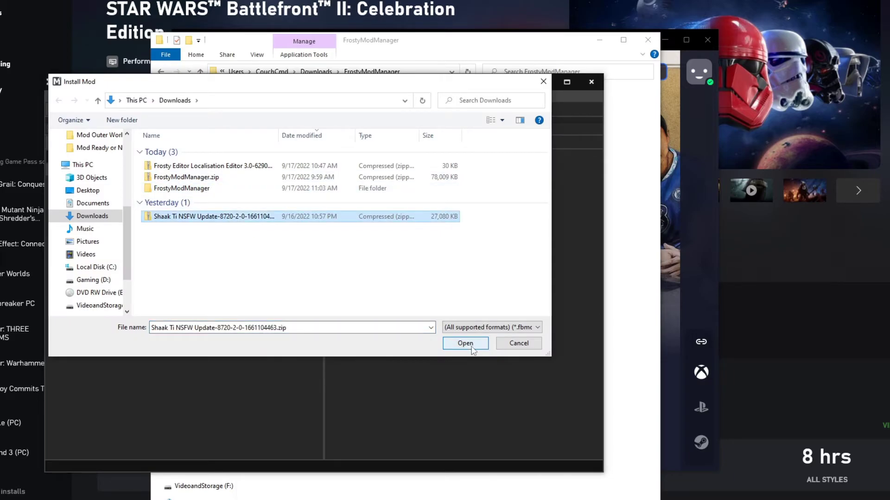
pyautogui.click(468, 343)
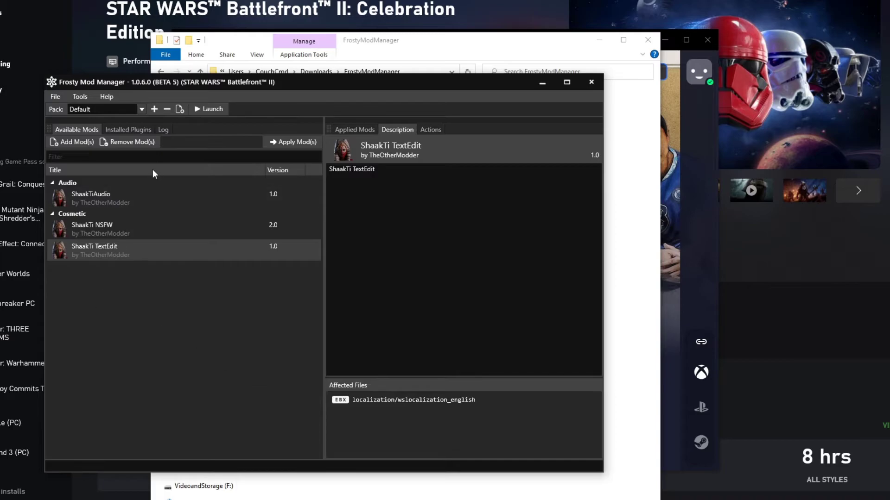
# Apply ShaakTi TextEdit, ShaakTiAudio and ShaakTi NSFW, then launch Battlefront II
pyautogui.keyDown('shift'); pyautogui.click(147, 193); pyautogui.keyUp('shift')
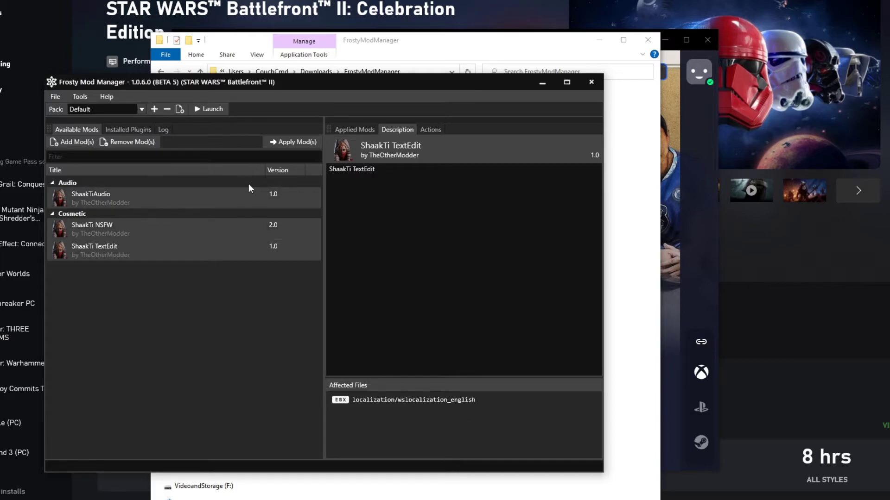
pyautogui.click(298, 143)
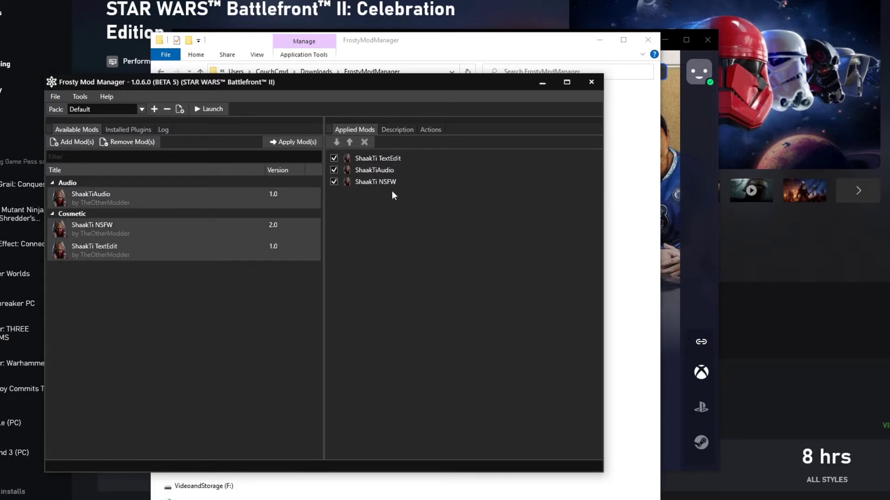
pyautogui.click(206, 107)
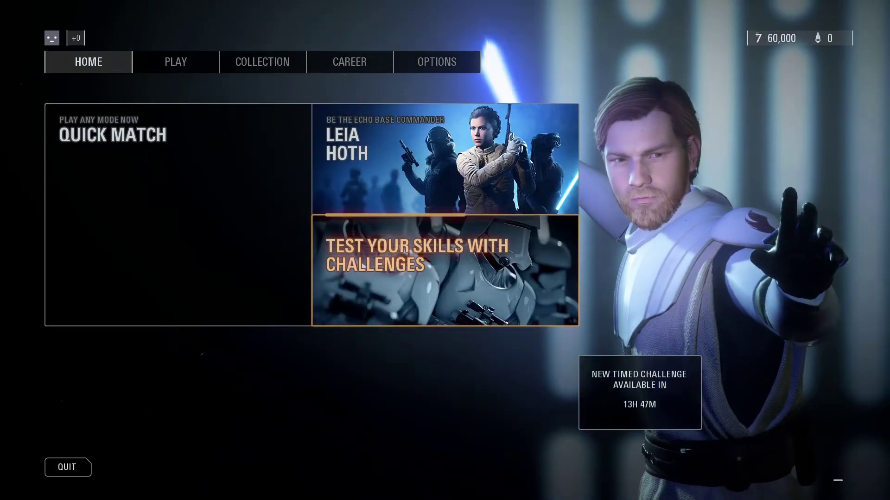
# Go to the Collection page and open Shaak Ti from the heroes grid
pyautogui.press('e')
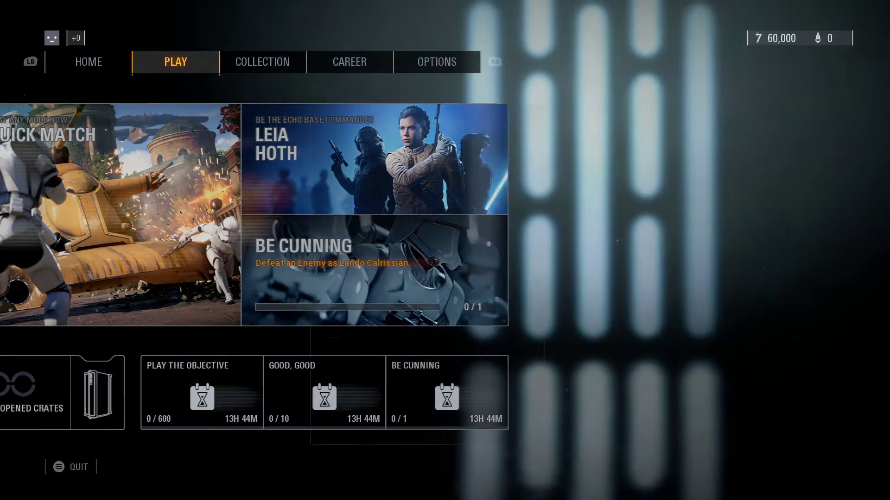
pyautogui.press('e')
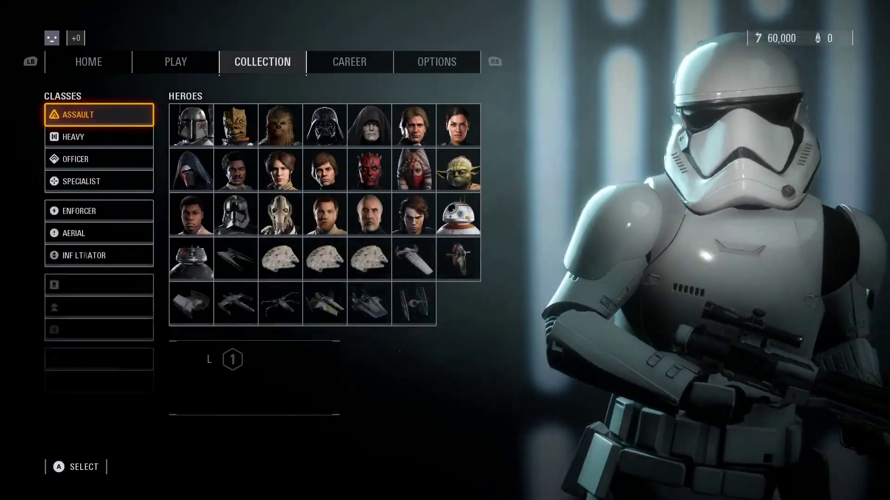
pyautogui.press('Right')
pyautogui.press('Right')
pyautogui.press('Right')
pyautogui.press('Right')
pyautogui.press('Right')
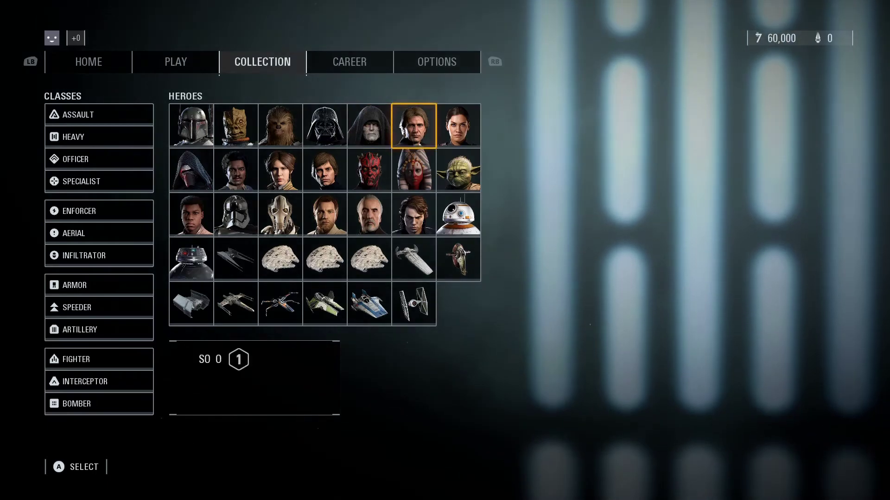
pyautogui.press('Down')
pyautogui.press('Return')
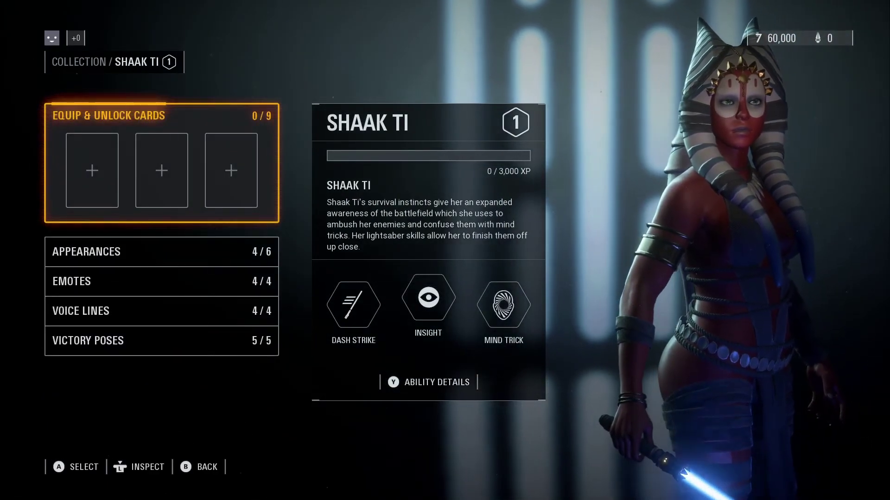